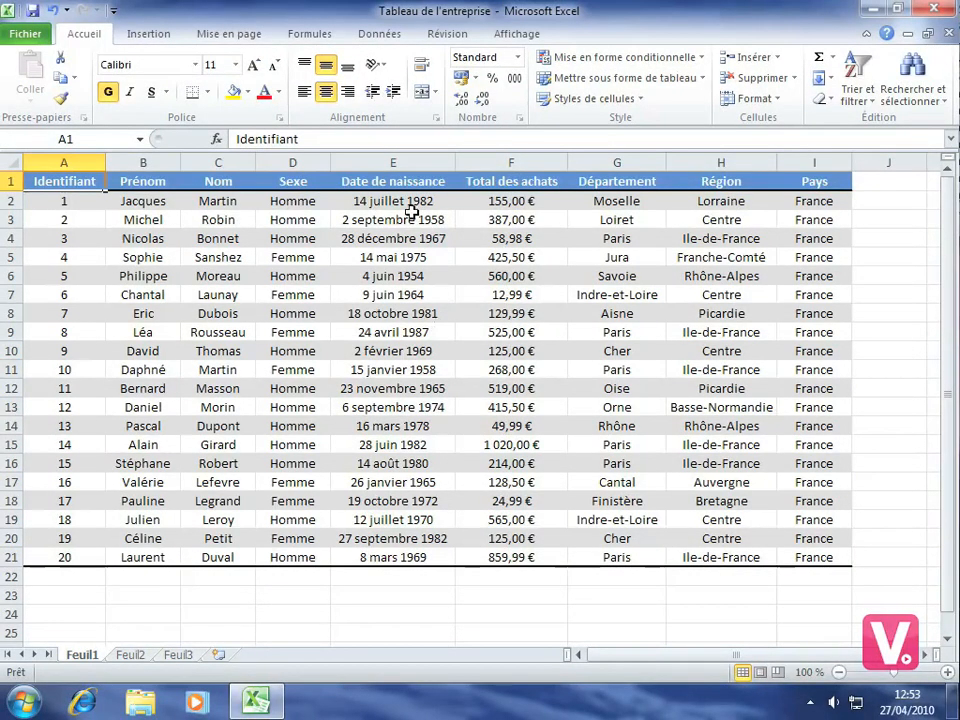
- Start a new defined name called Date_naissance with its scope limited to the sheet Feuil1
click(311, 40)
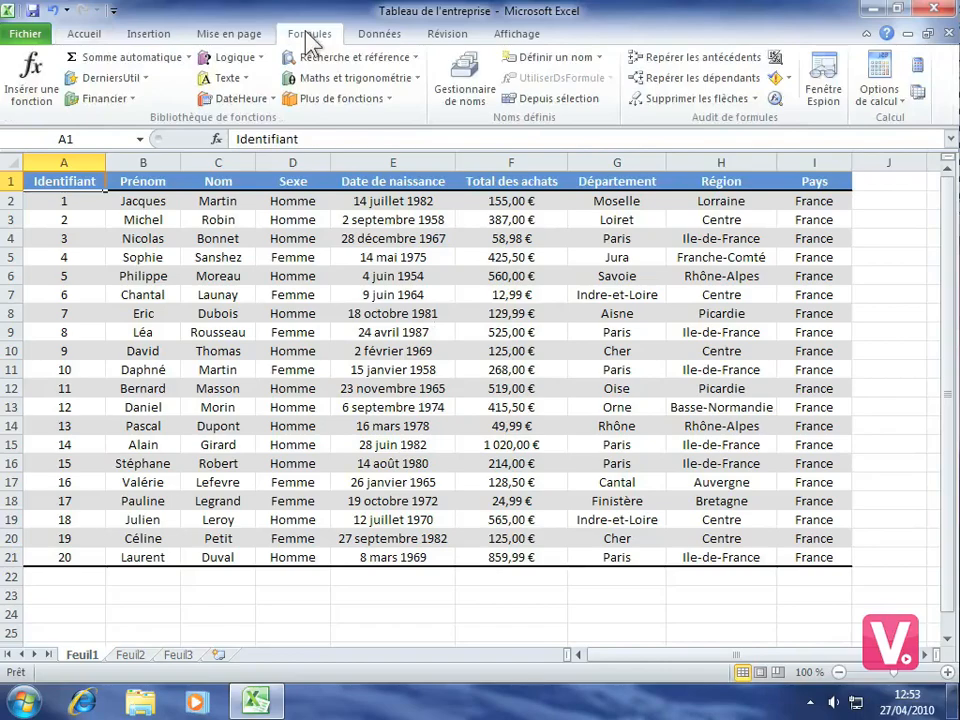
click(474, 76)
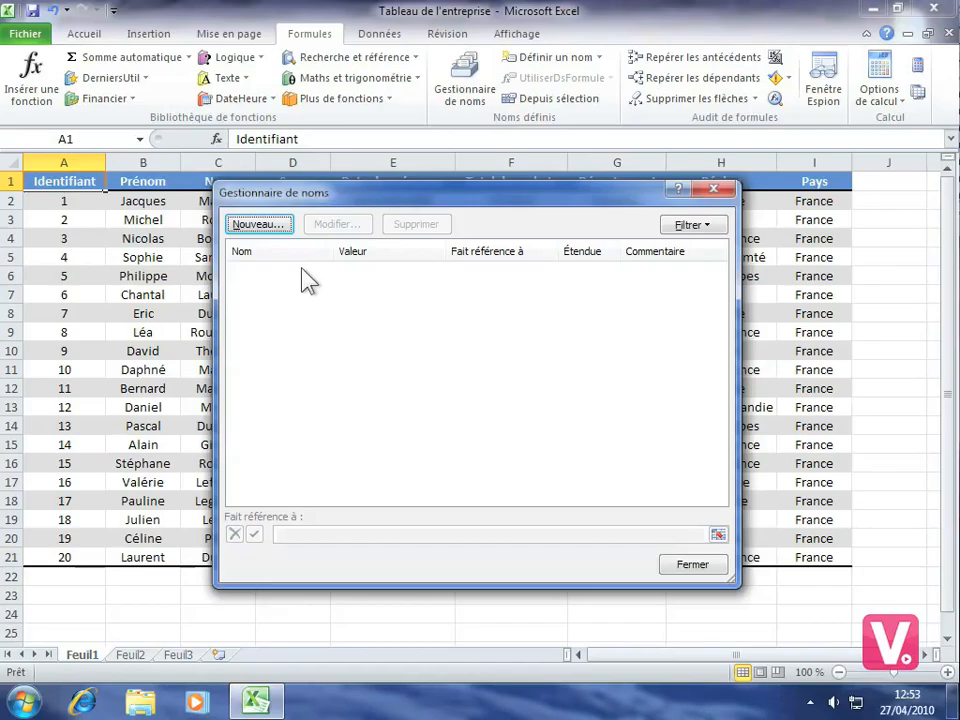
click(261, 224)
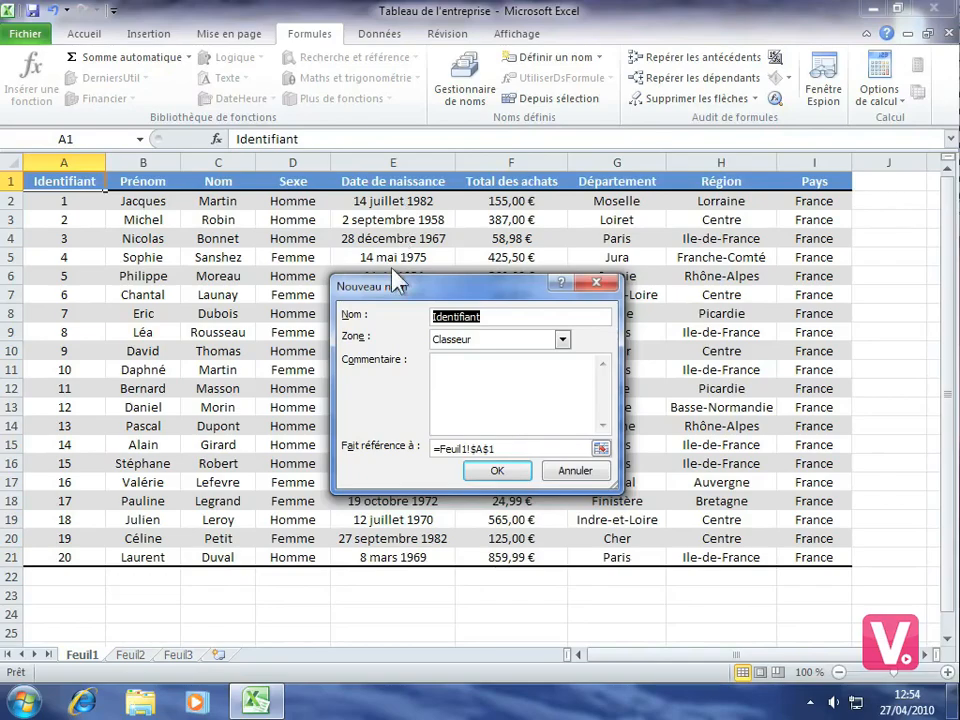
text(Date)
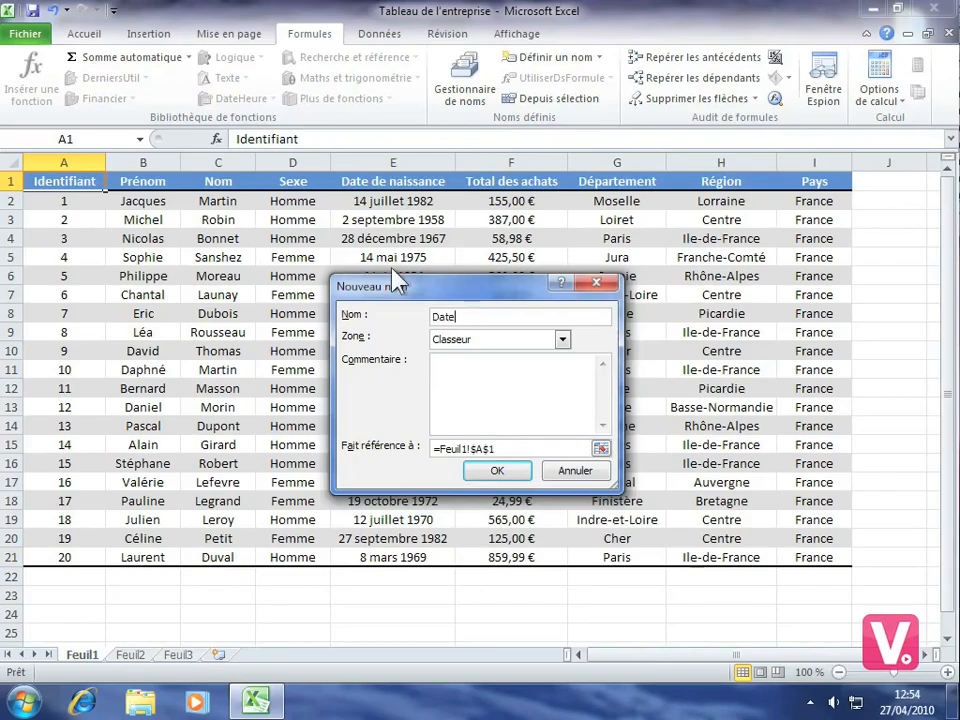
text(_naissance)
click(563, 340)
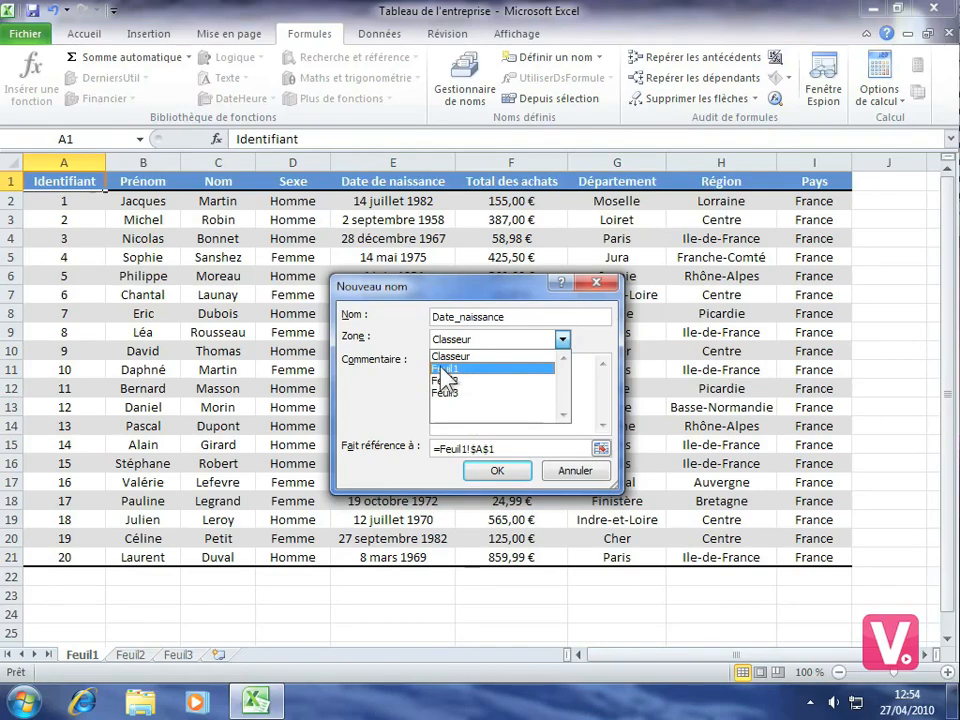
click(440, 368)
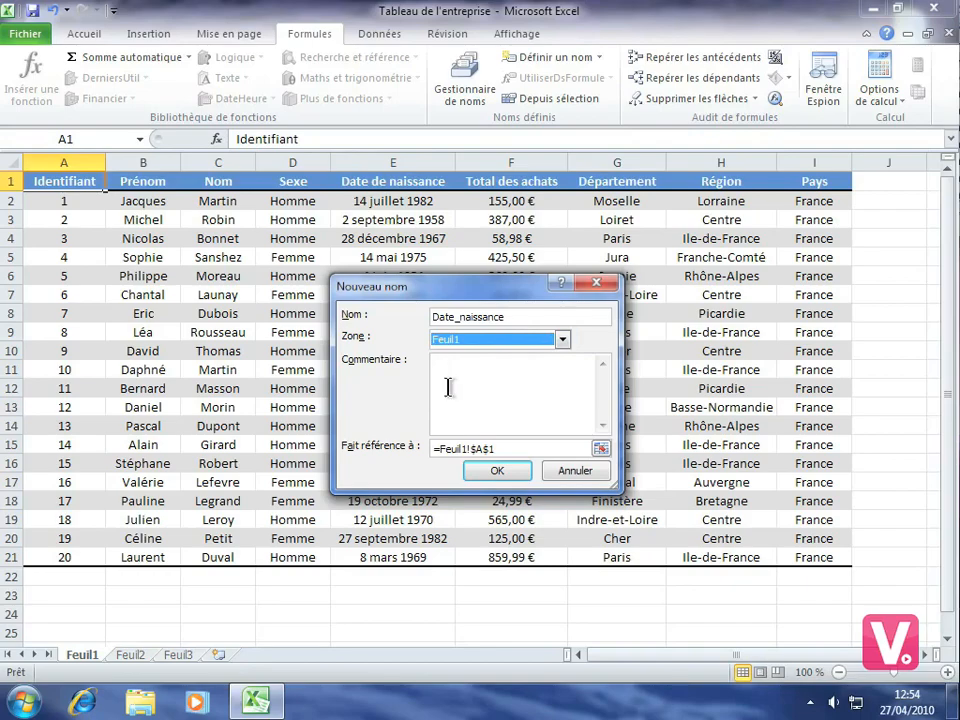
- Add the comment "Date de naissance des acheteurs" to the new name
click(451, 388)
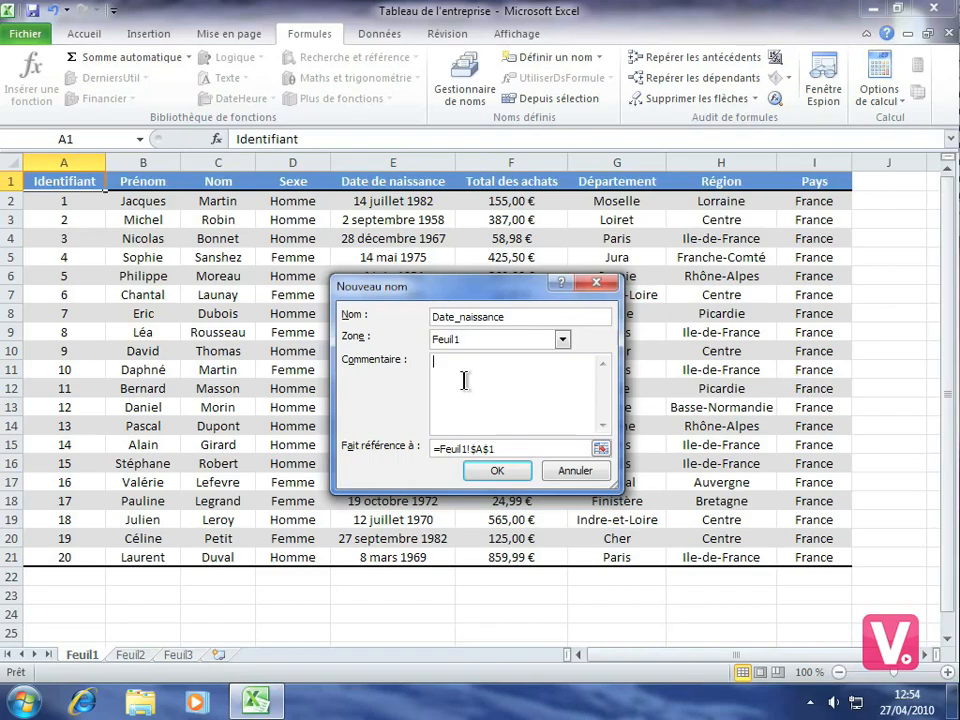
text(Date de naissance des acheteurs)
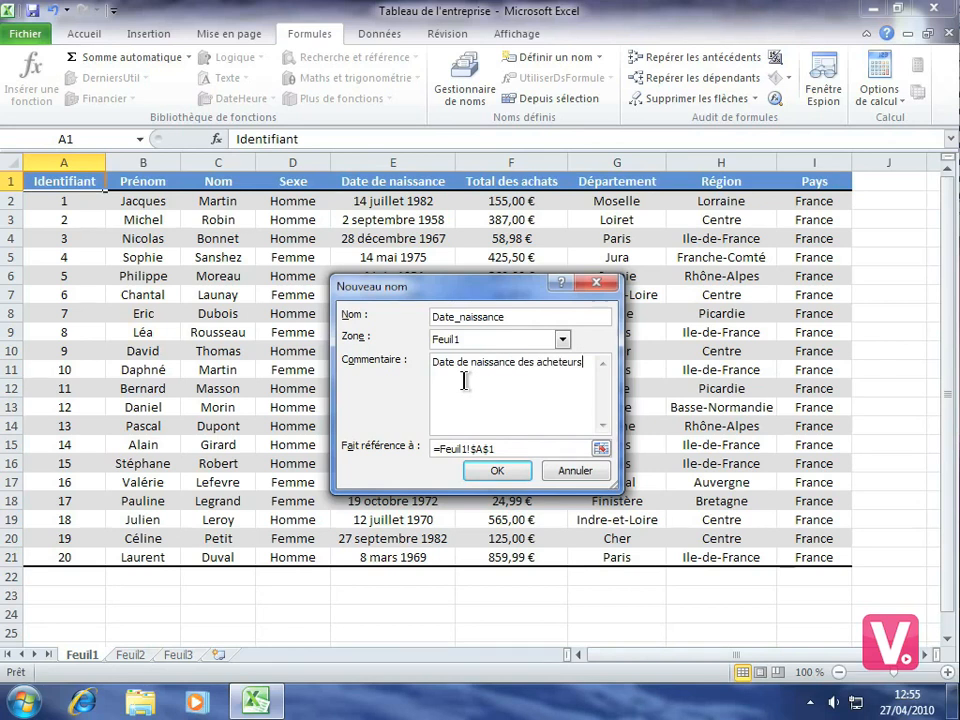
- Make the new name refer to the birth dates in Feuil1 cells E2:E21 and create it
click(602, 446)
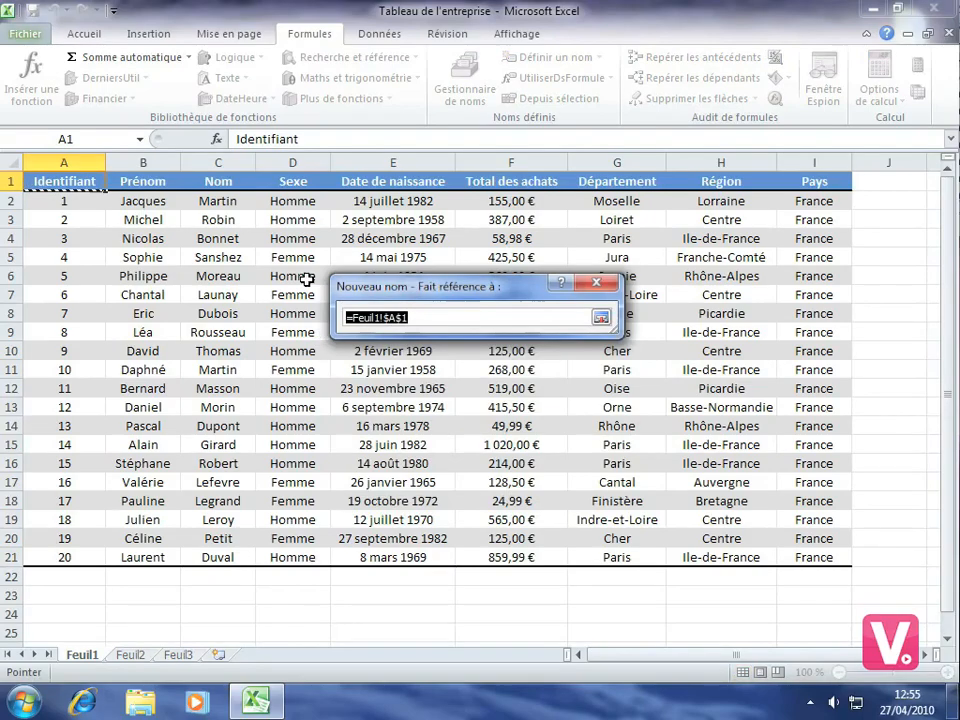
click(386, 203)
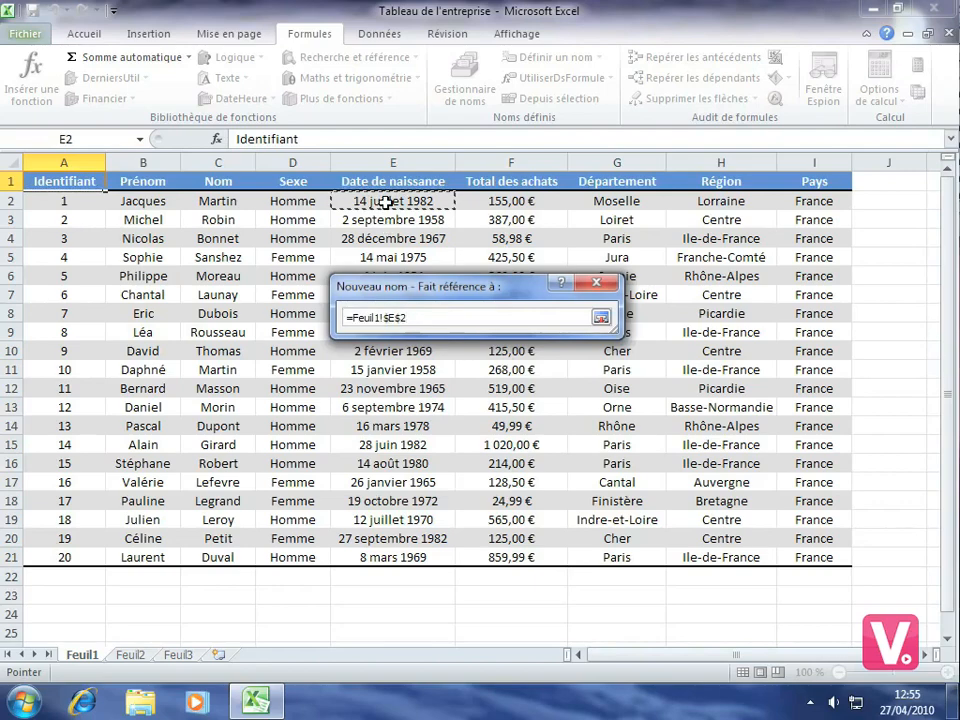
drag(386, 203, 381, 553)
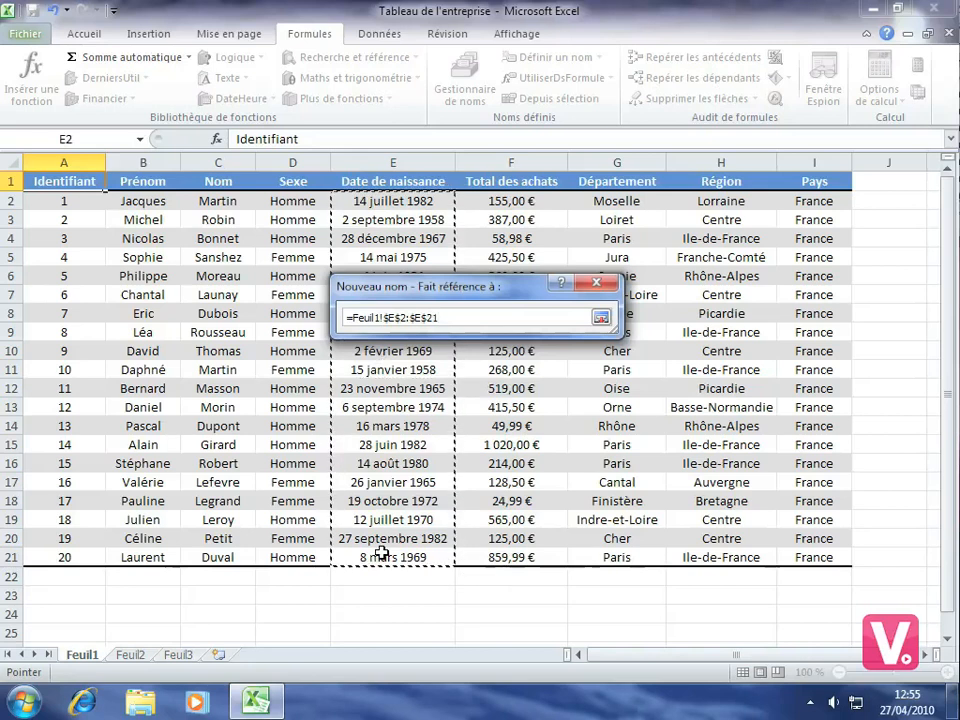
click(601, 318)
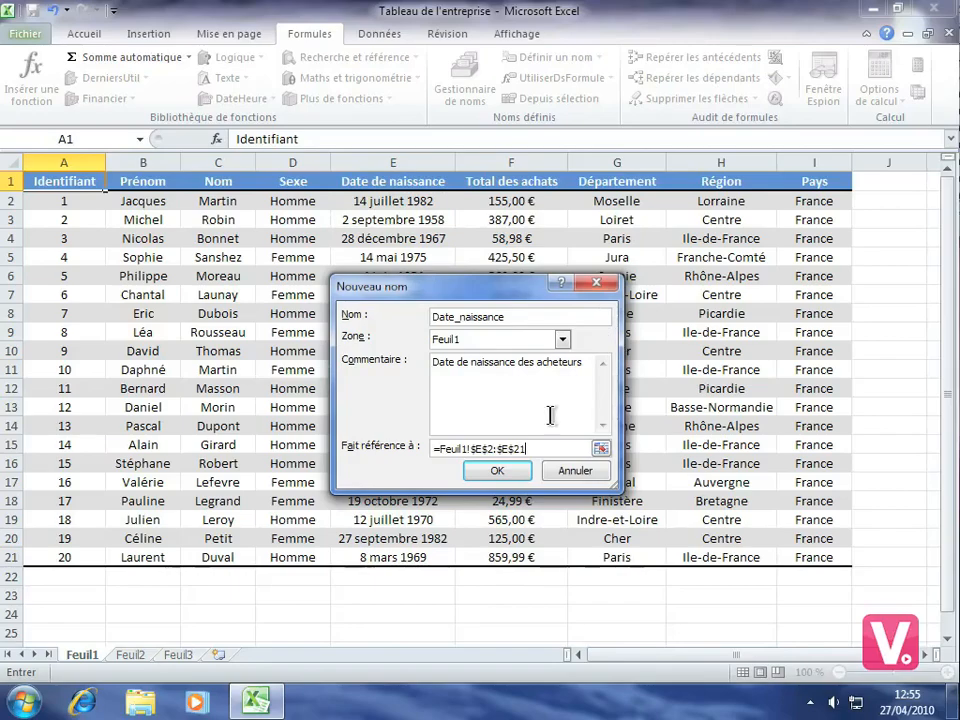
click(505, 472)
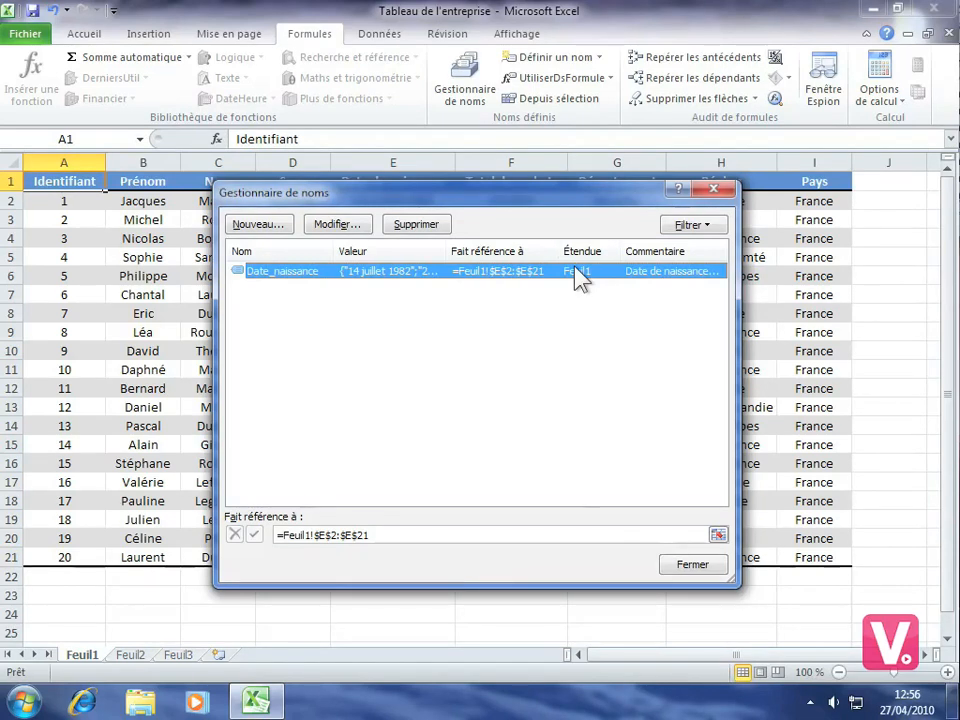
- Create a workbook-level name Achats referring to the purchase totals in Feuil1 cells F2:F21, and close the name manager
click(259, 224)
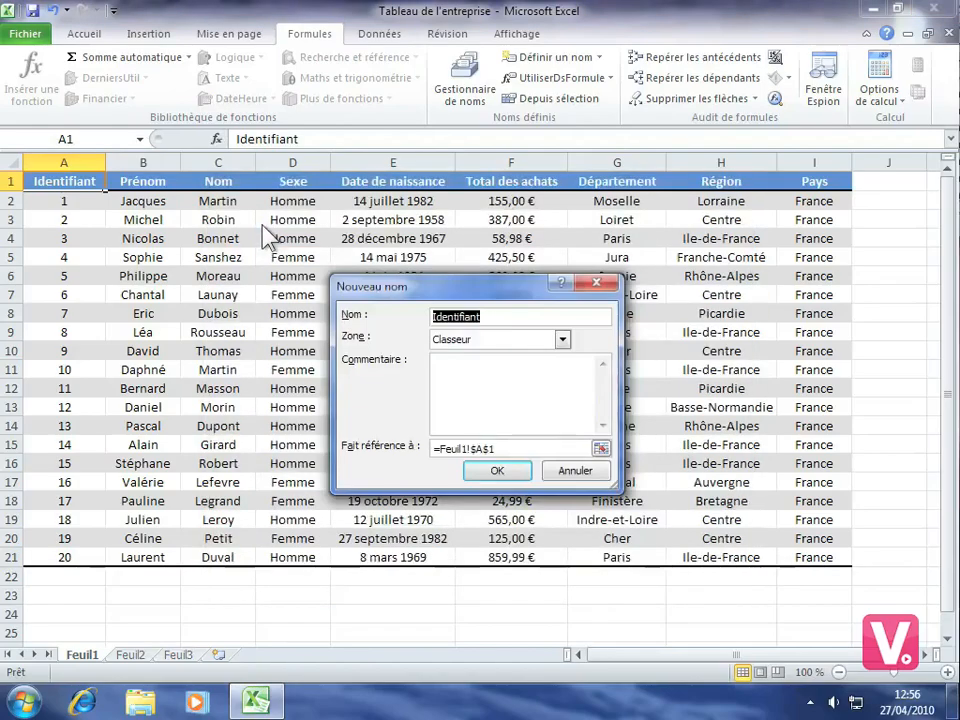
text(A)
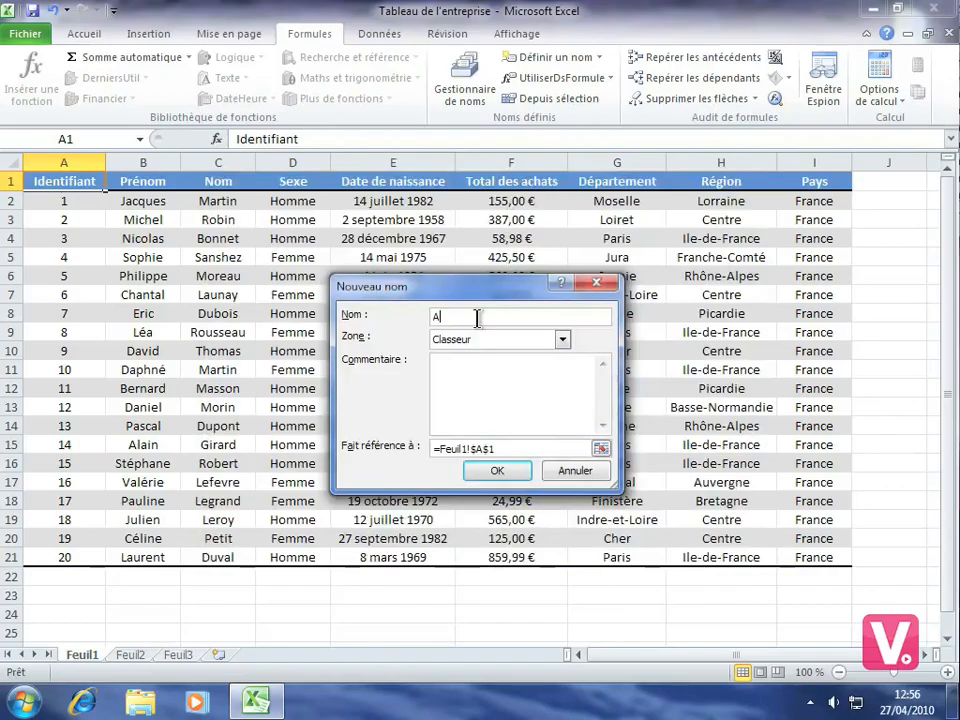
text(chats)
click(601, 451)
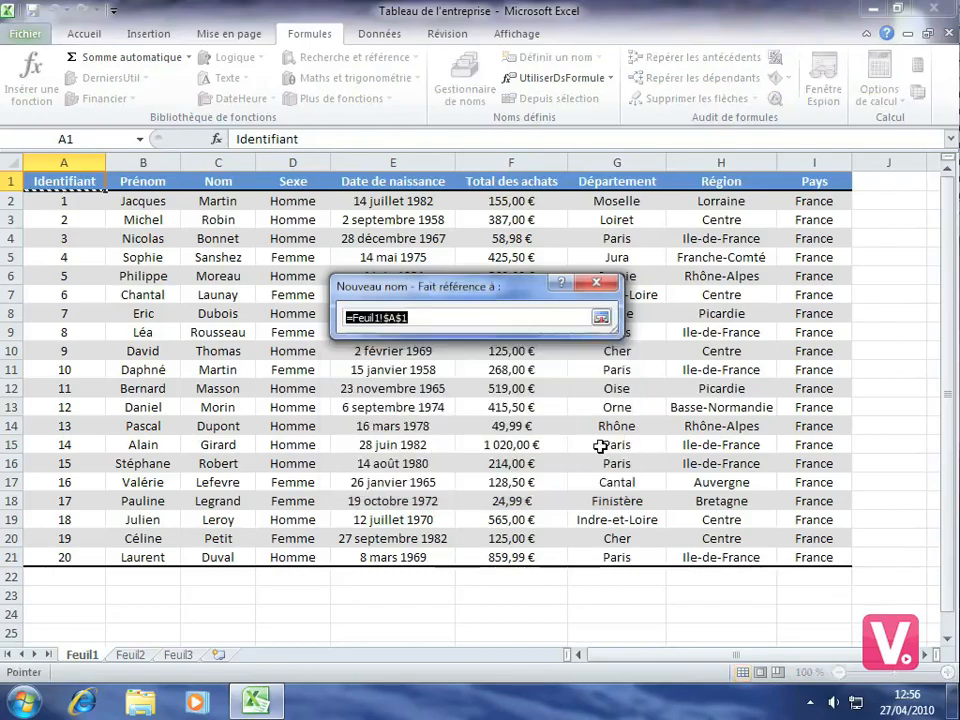
drag(505, 201, 510, 557)
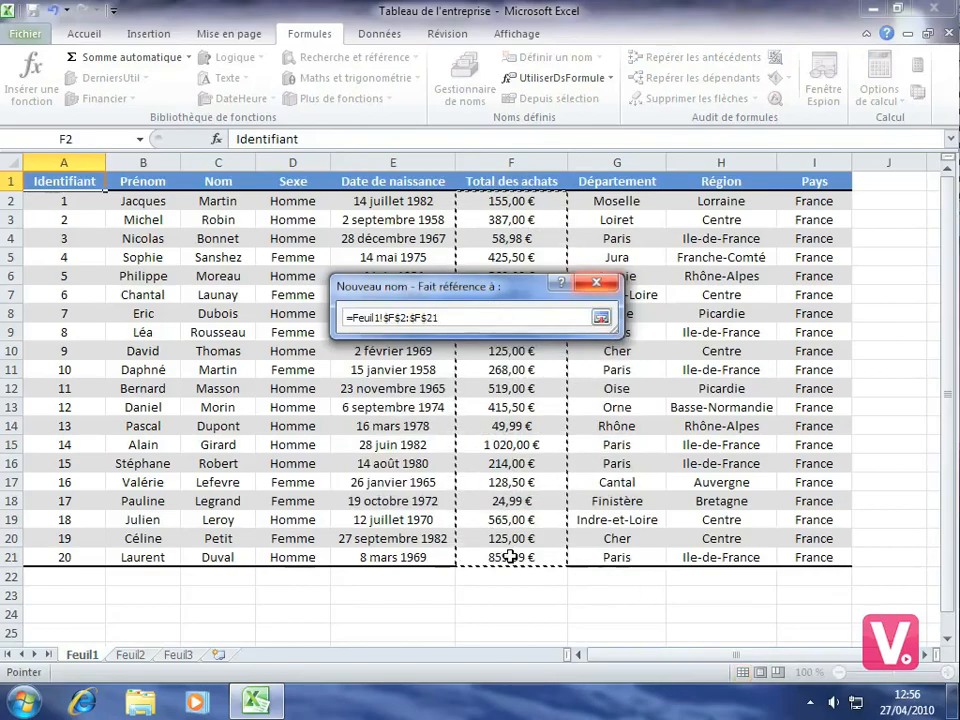
click(600, 317)
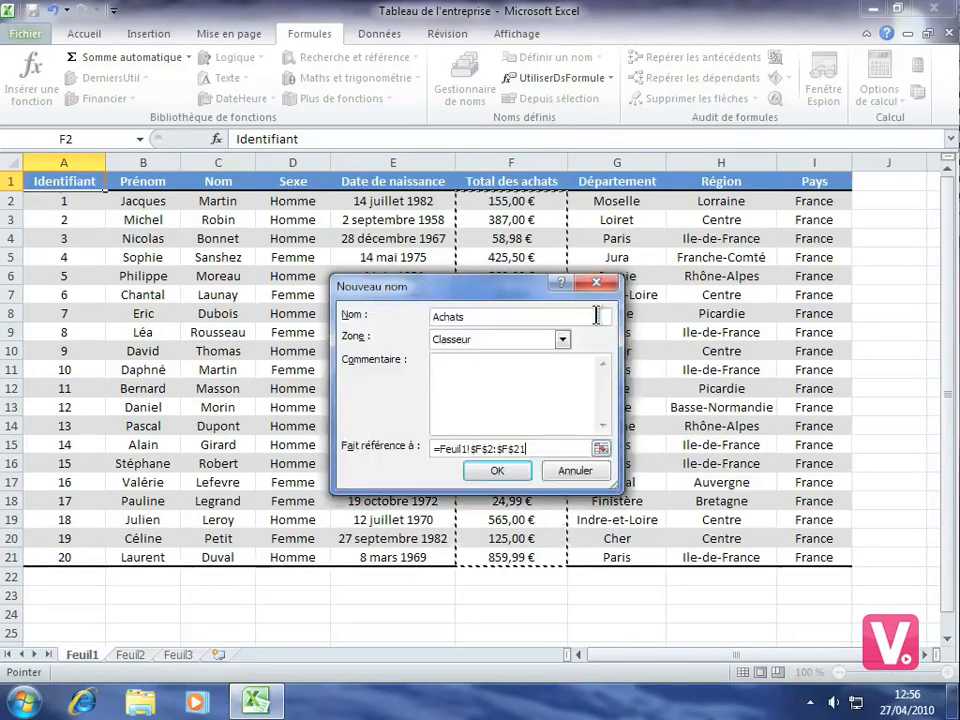
click(496, 471)
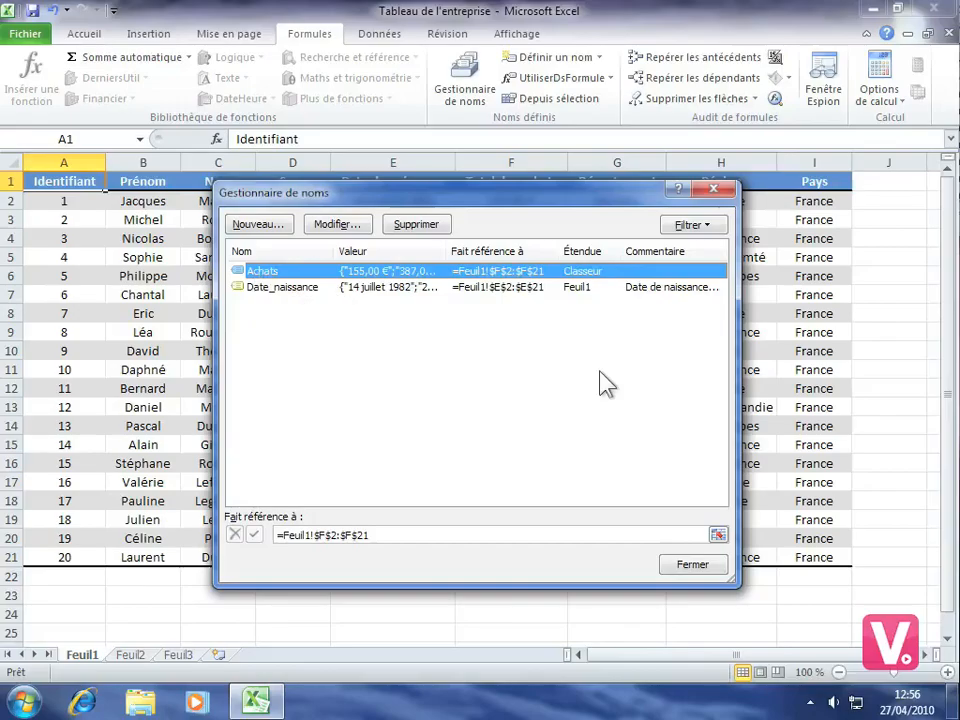
click(693, 566)
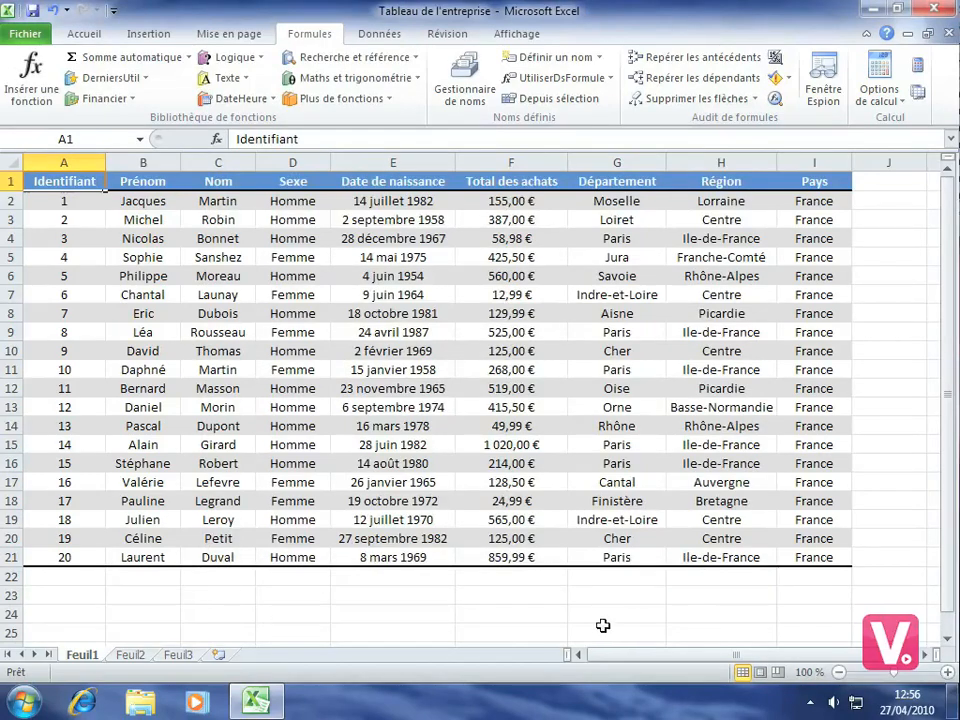
- Enter the formula =SOMME(Achats) in cell F24 to total the purchases
click(482, 615)
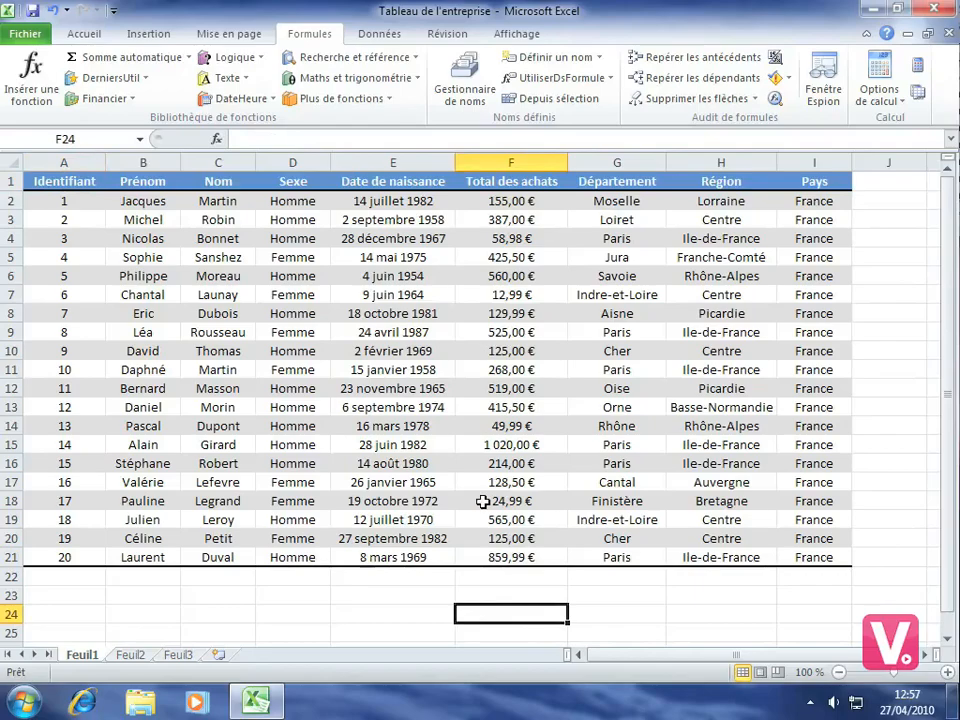
text(=somme)
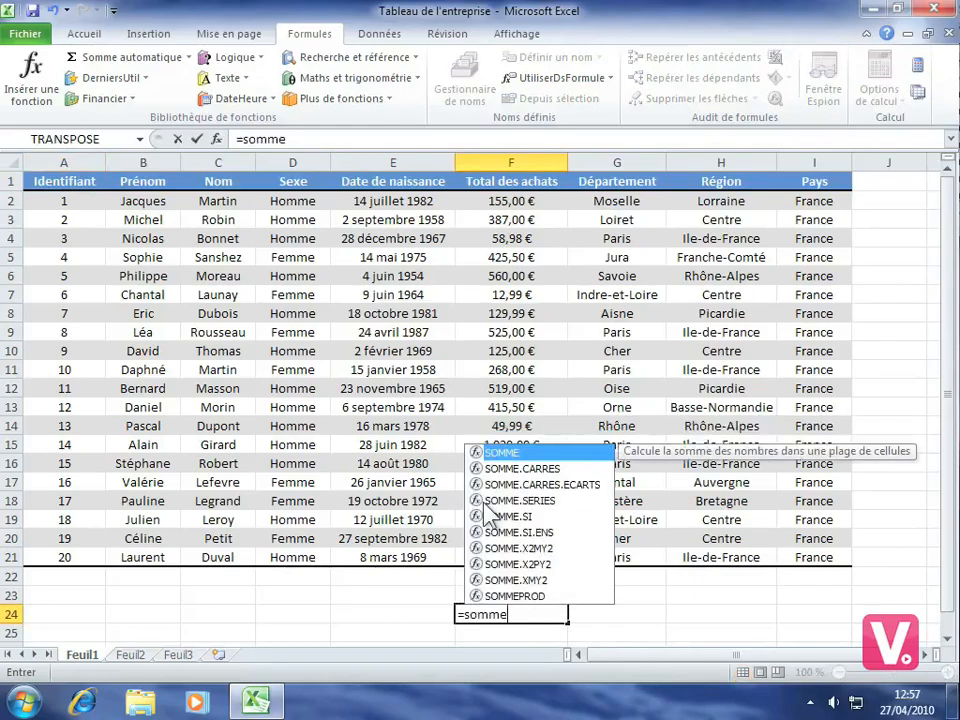
double_click(498, 452)
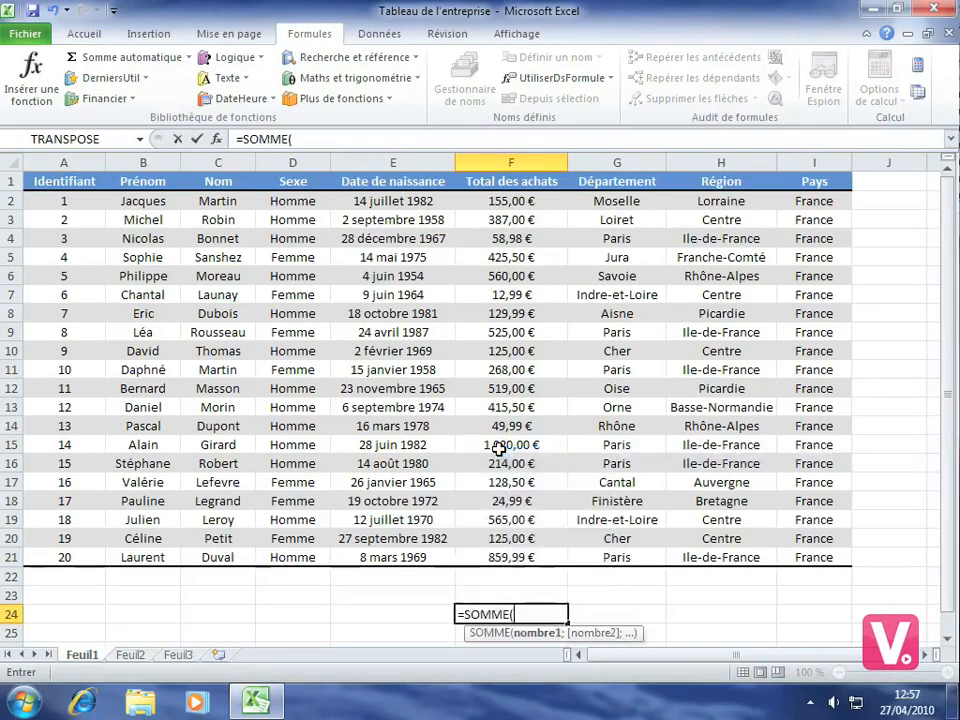
text(Ac)
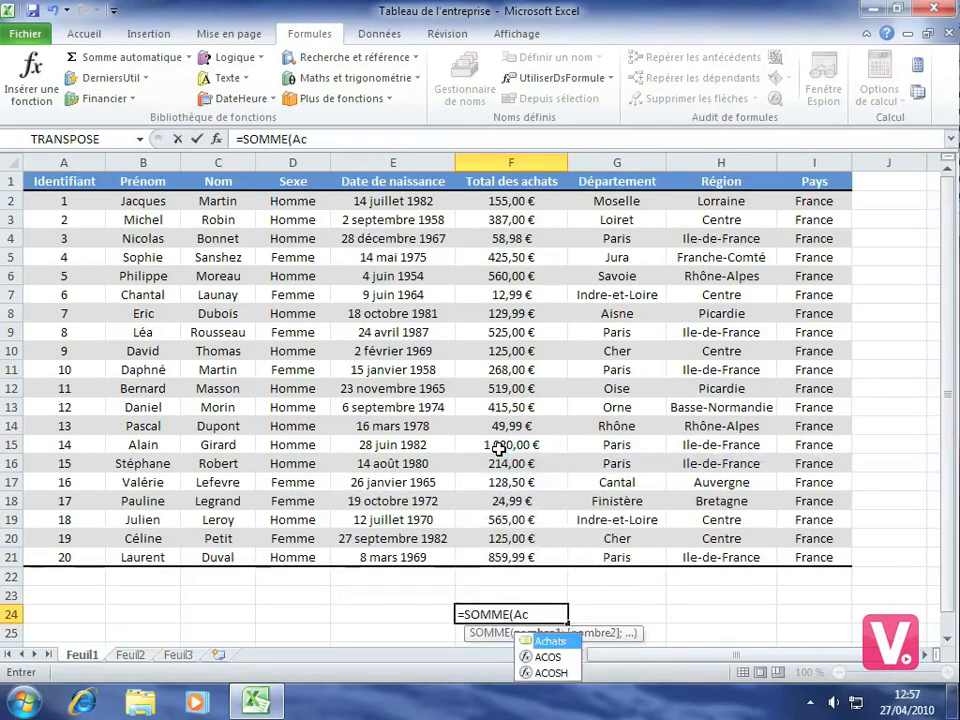
text(hats)
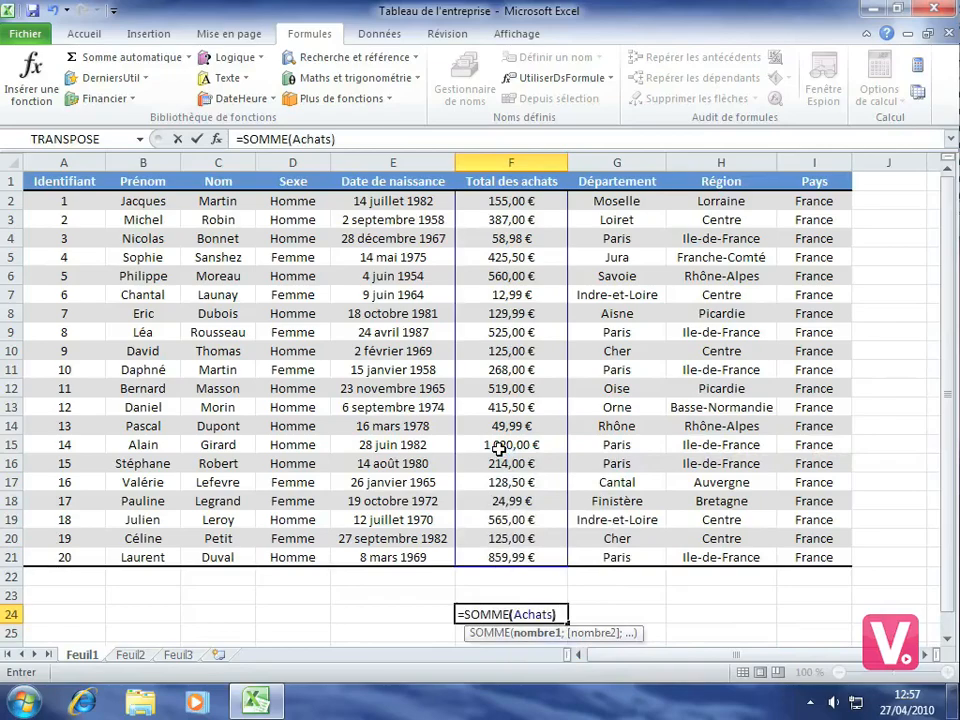
text())
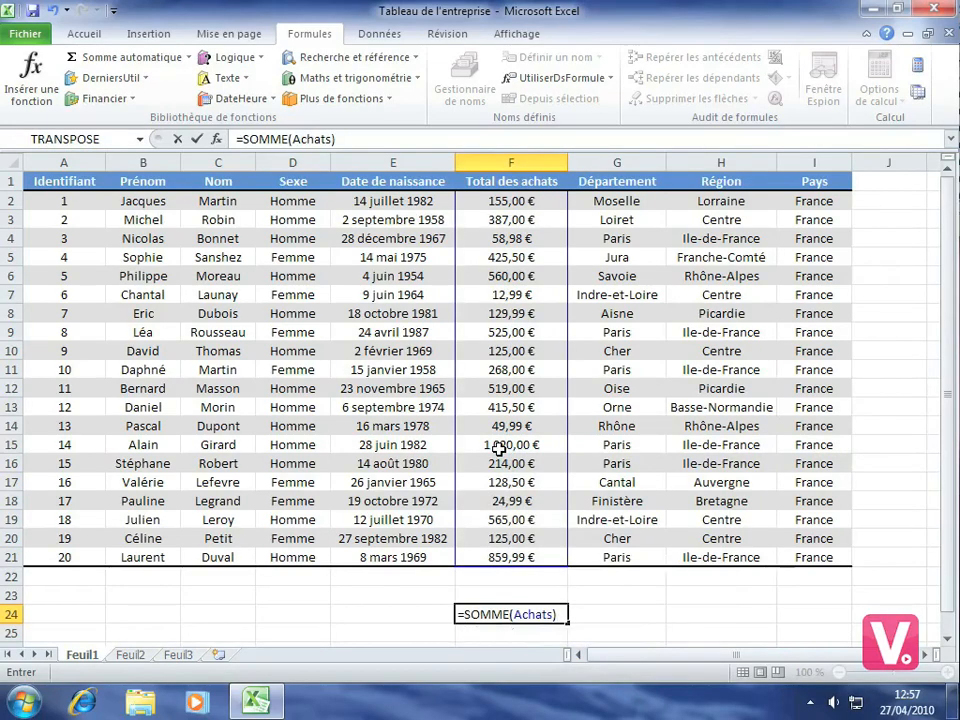
key(Return)
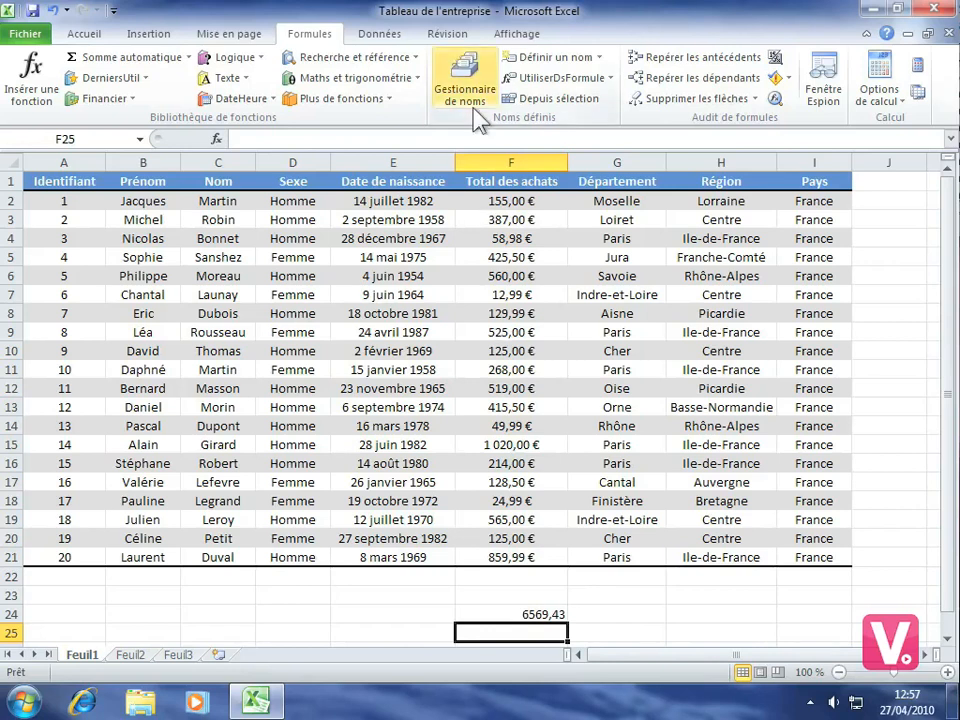
- Edit the defined name Date_naissance to remove its comment
click(466, 74)
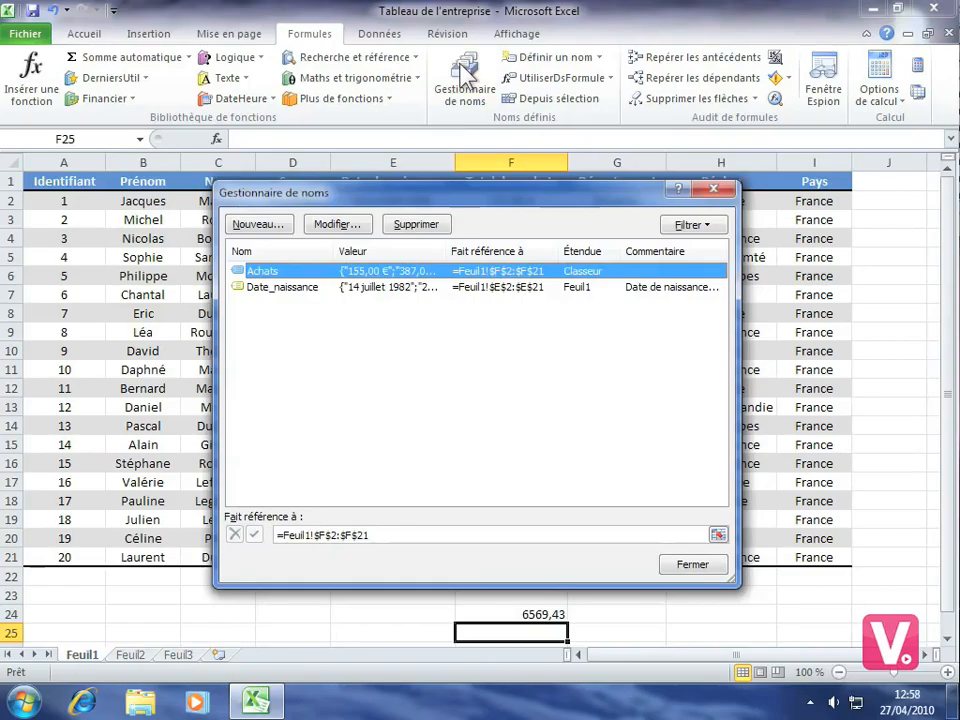
click(281, 288)
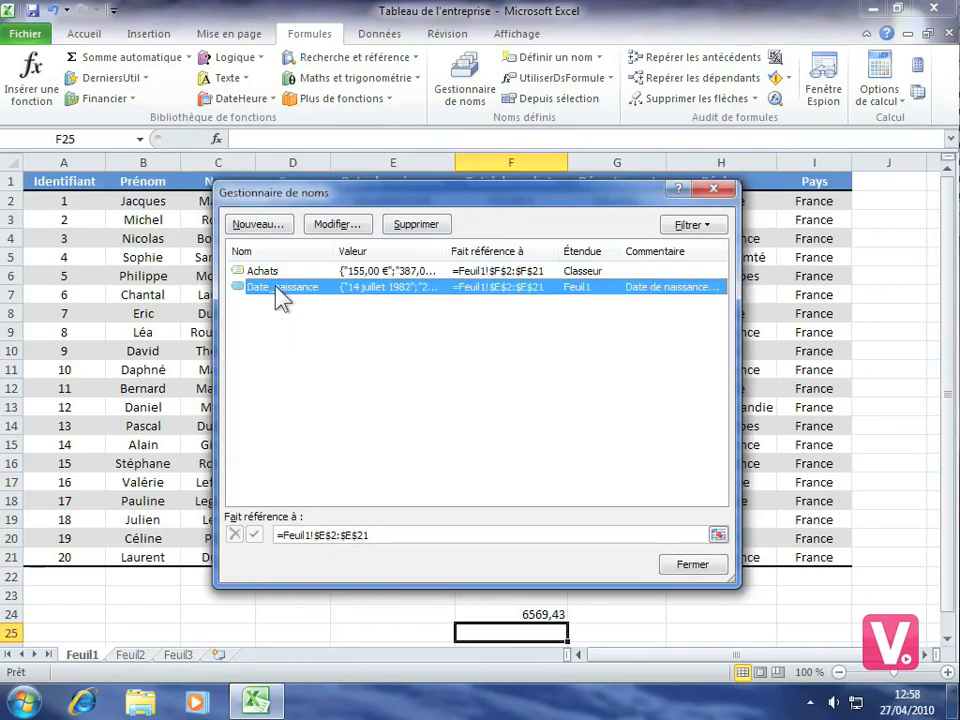
click(335, 224)
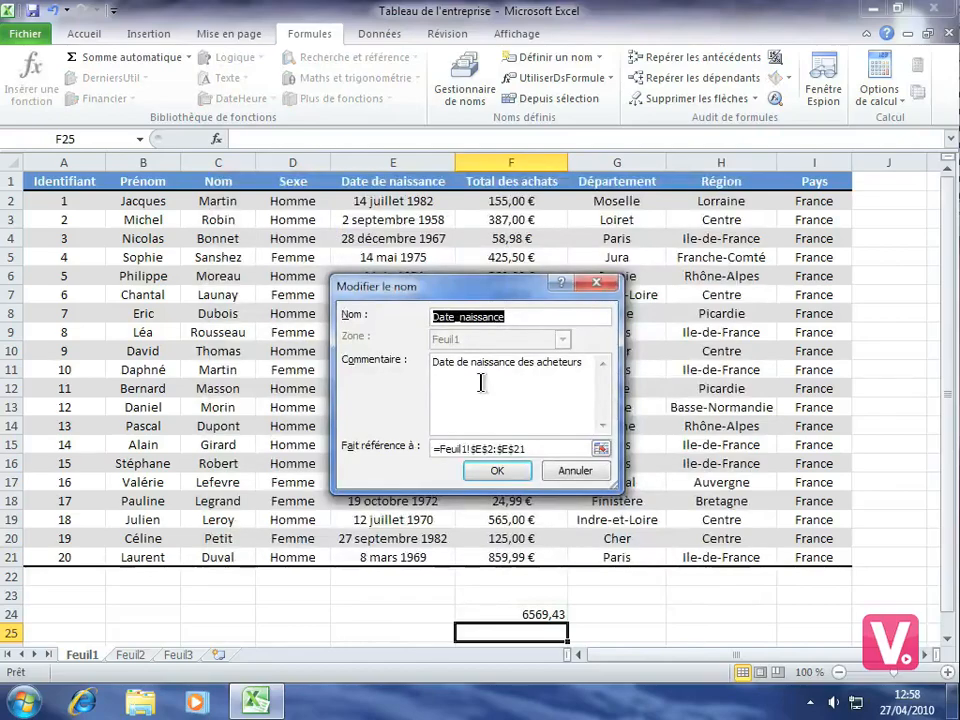
drag(588, 364, 420, 370)
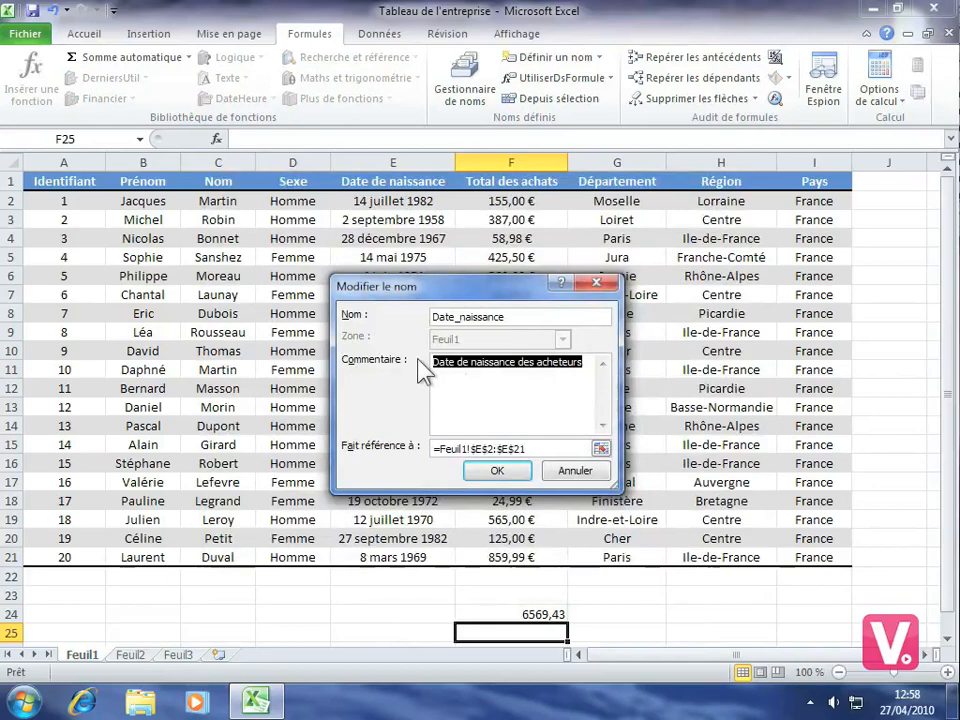
key(Delete)
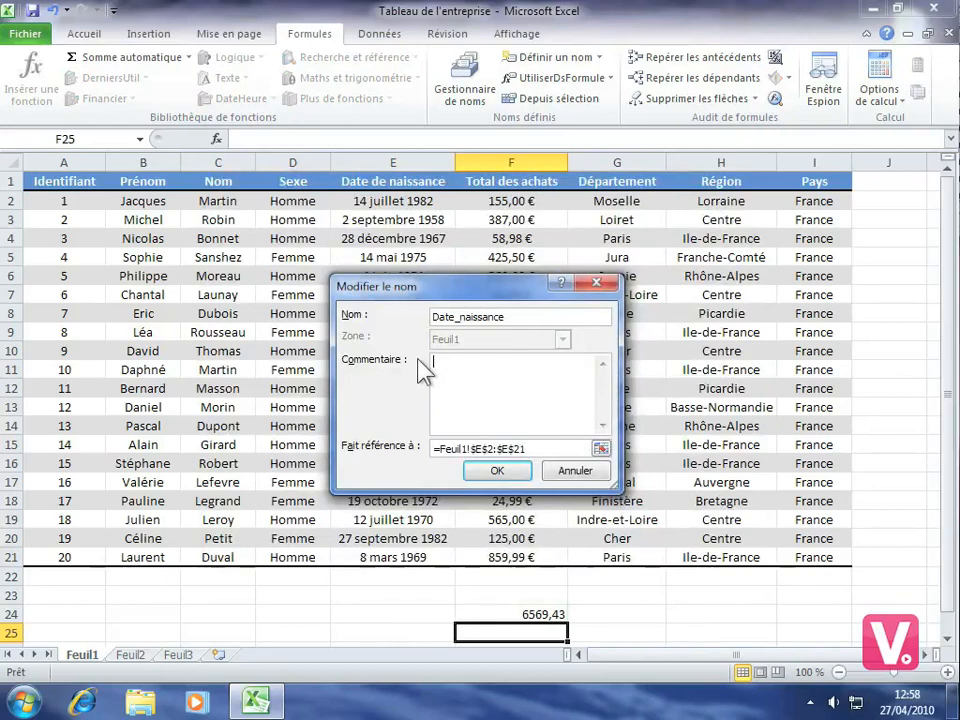
click(495, 474)
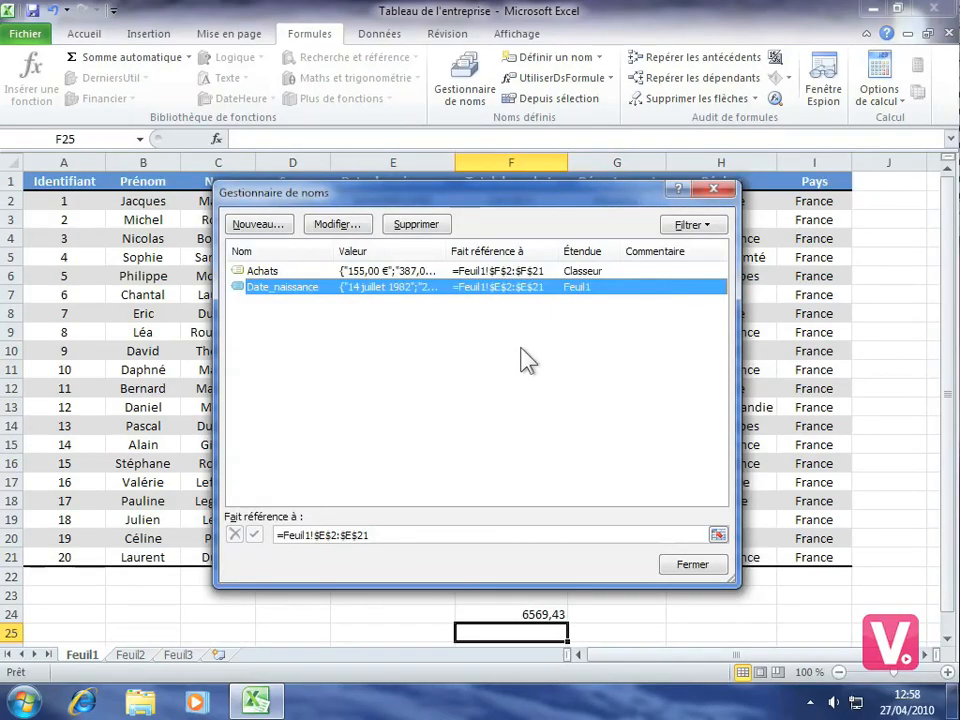
click(700, 226)
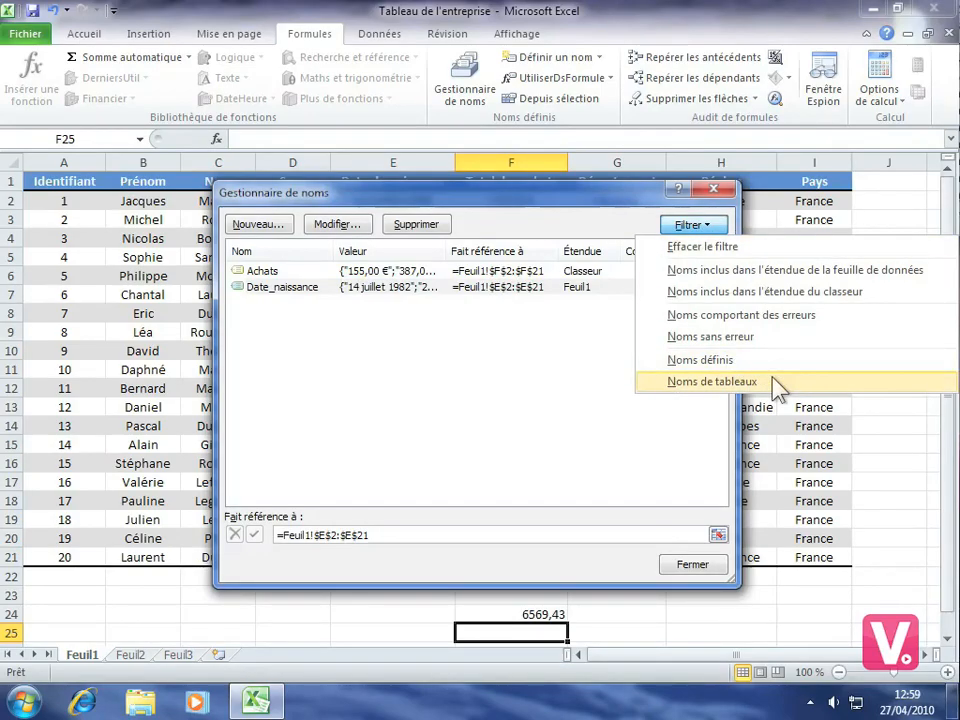
click(583, 343)
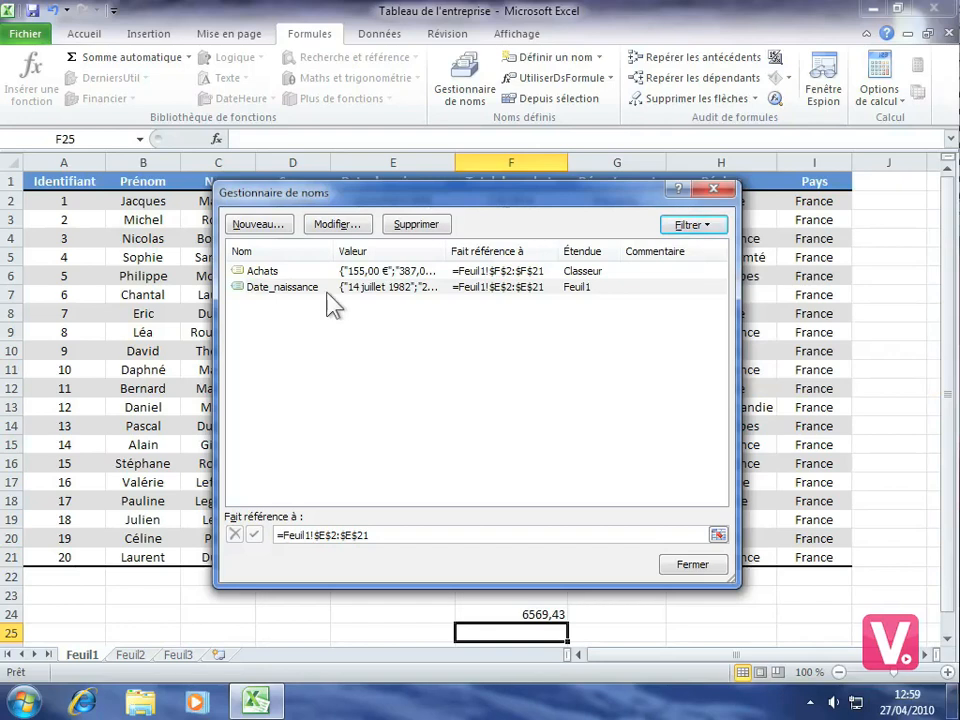
- Delete the defined name Achats and close the name manager
click(262, 272)
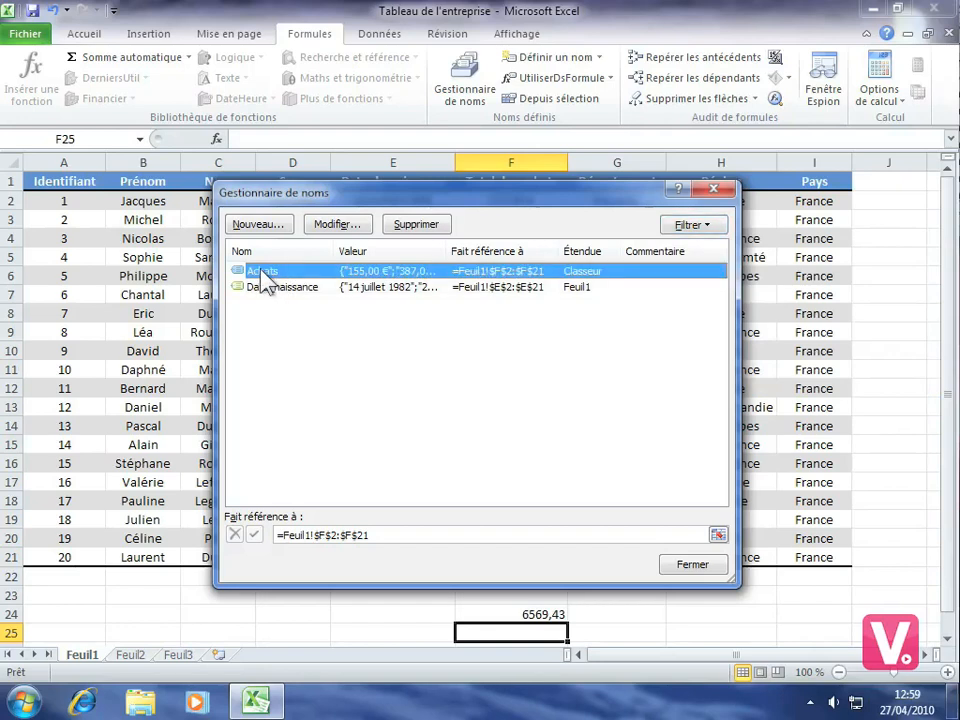
click(410, 228)
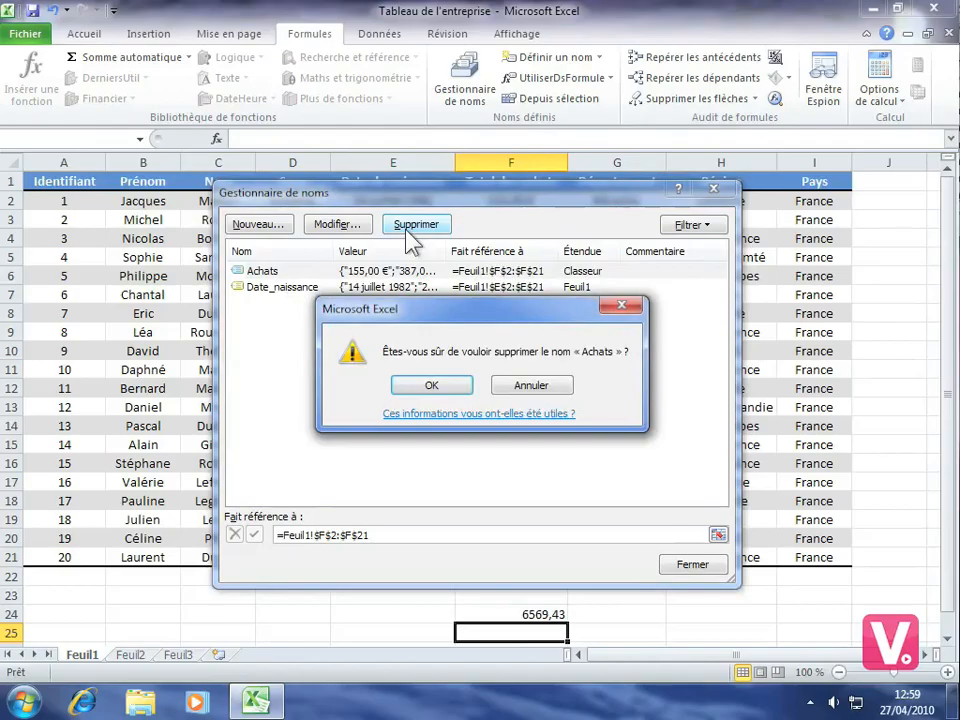
click(445, 389)
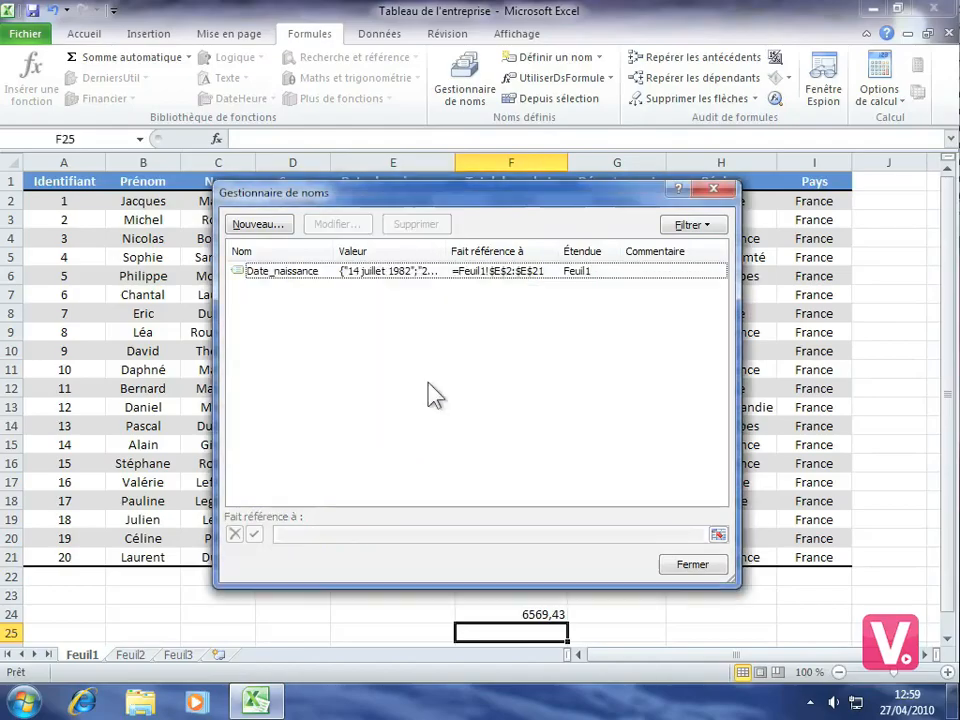
click(693, 565)
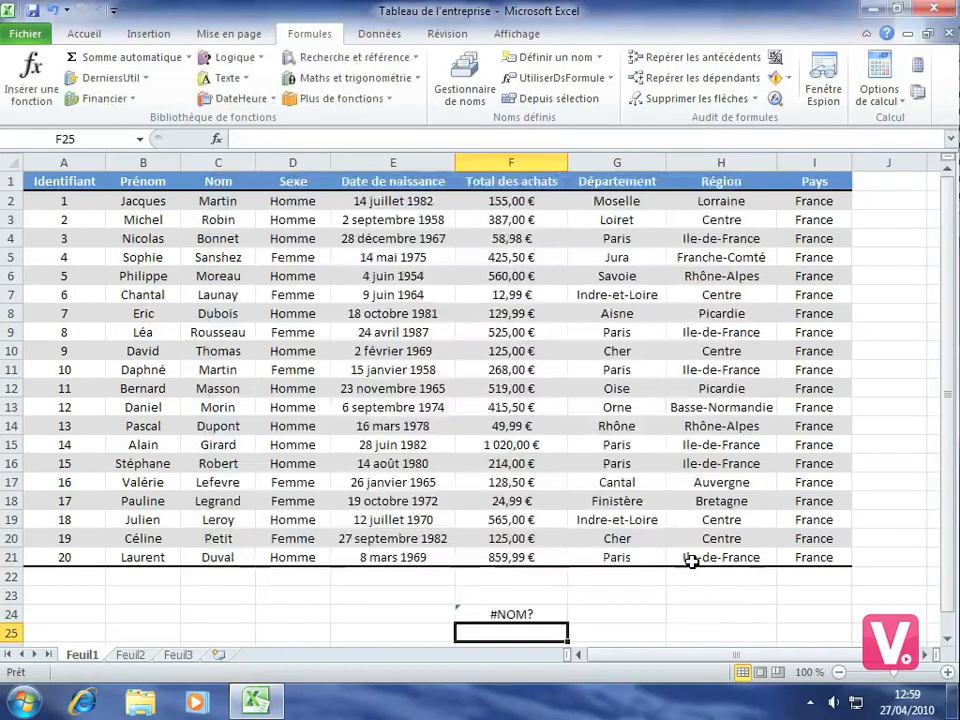